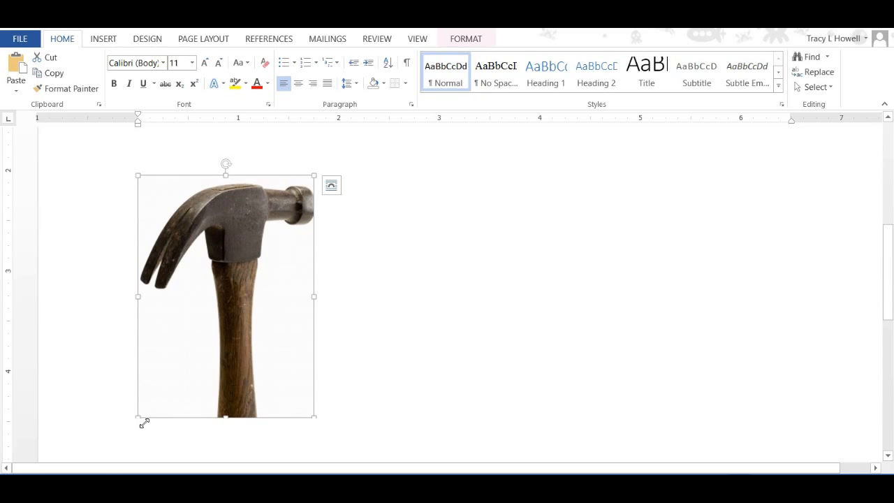
- Shrink the hammer picture proportionally to a tiny icon about one text line high, undoing the trial squash of its height
drag(316, 421, 311, 413)
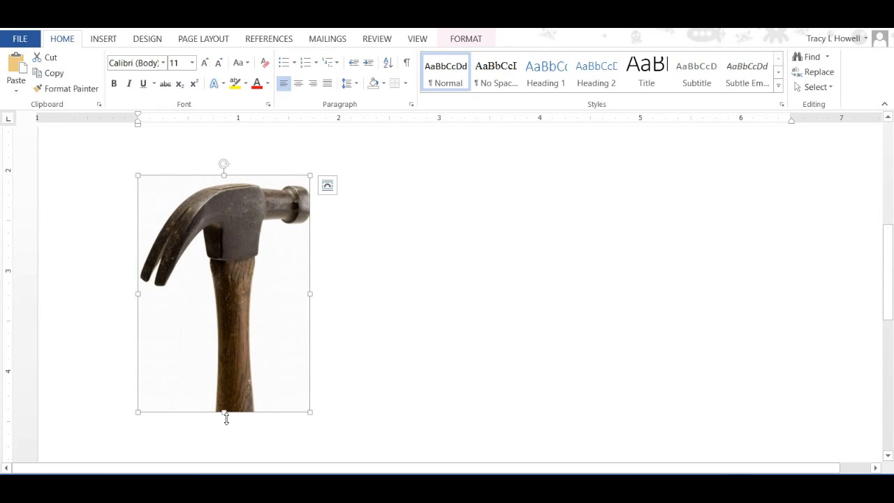
drag(226, 419, 251, 397)
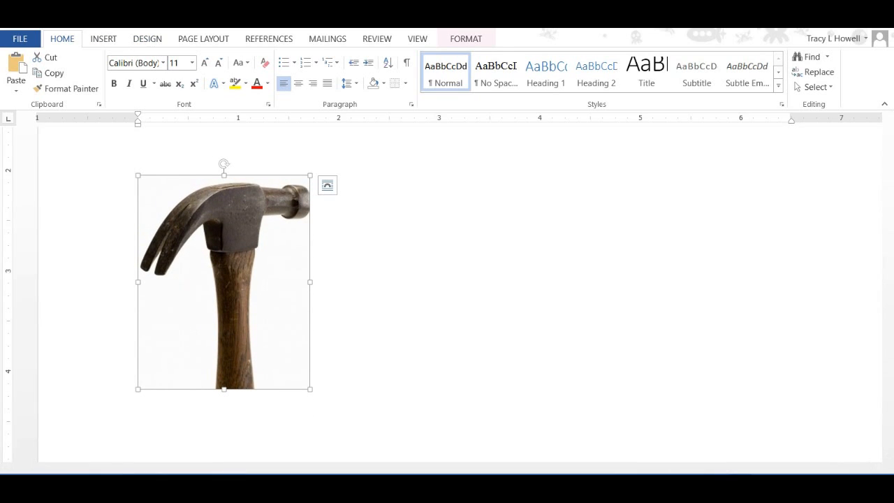
click(51, 26)
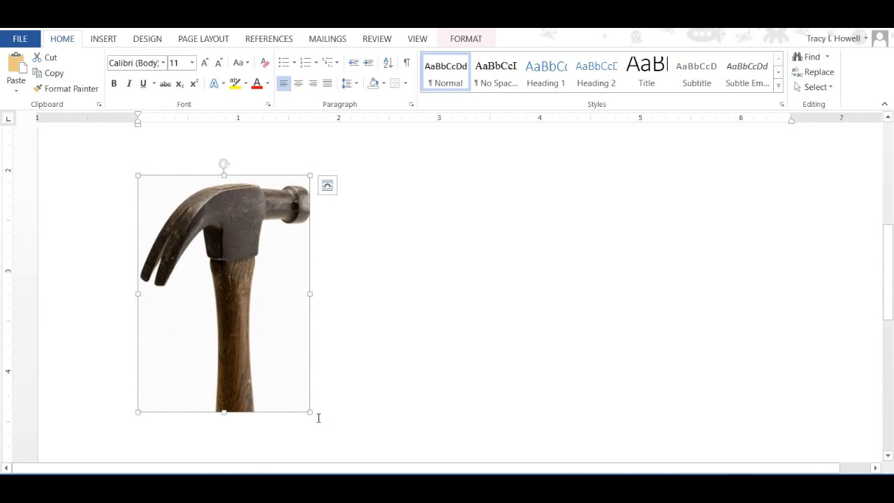
drag(314, 415, 160, 193)
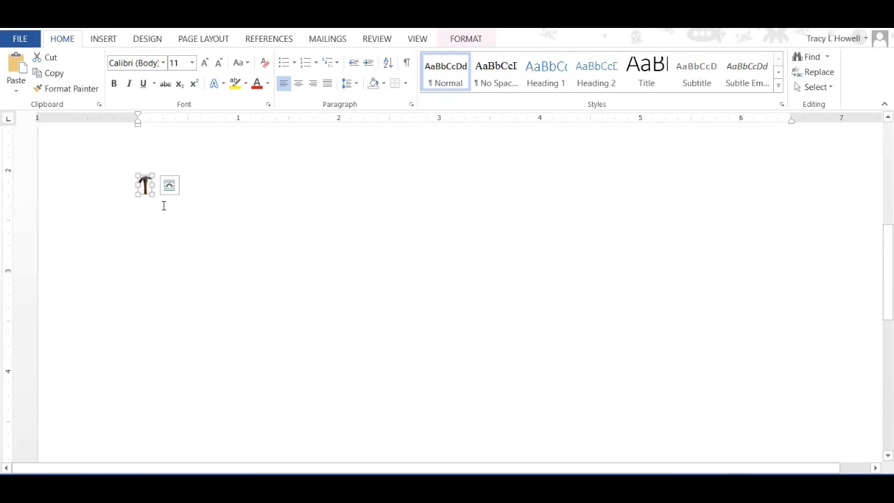
- Build a bulleted list after the small hammer picture, using it as the bullet, with the items Carpentry, Plumbing and HVAC repair
click(211, 184)
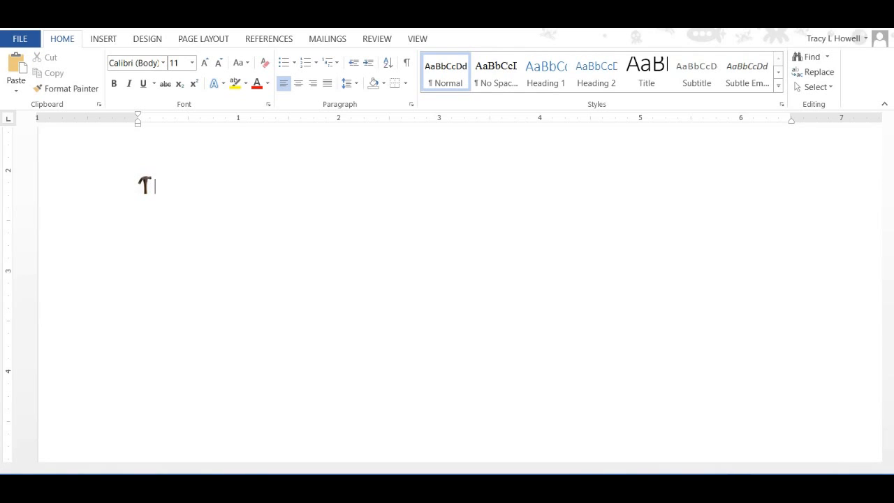
text(Carpentry)
key(Return)
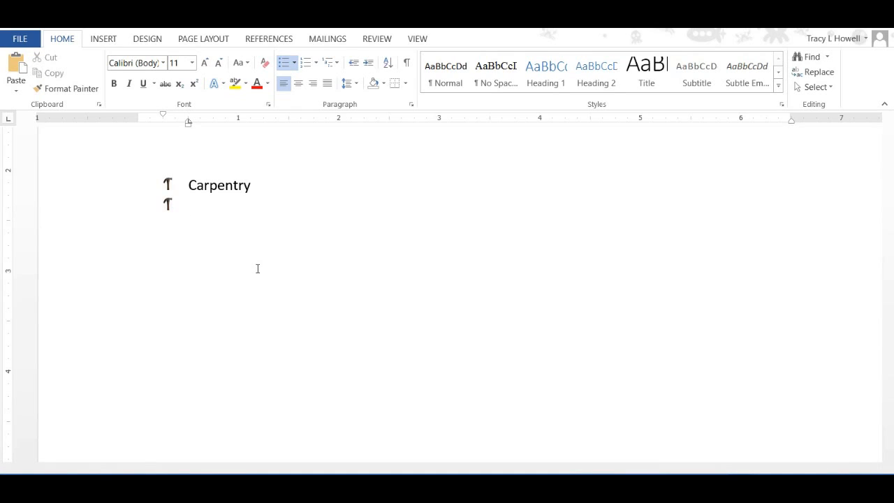
text(Plumbing)
key(Return)
text(HVAC)
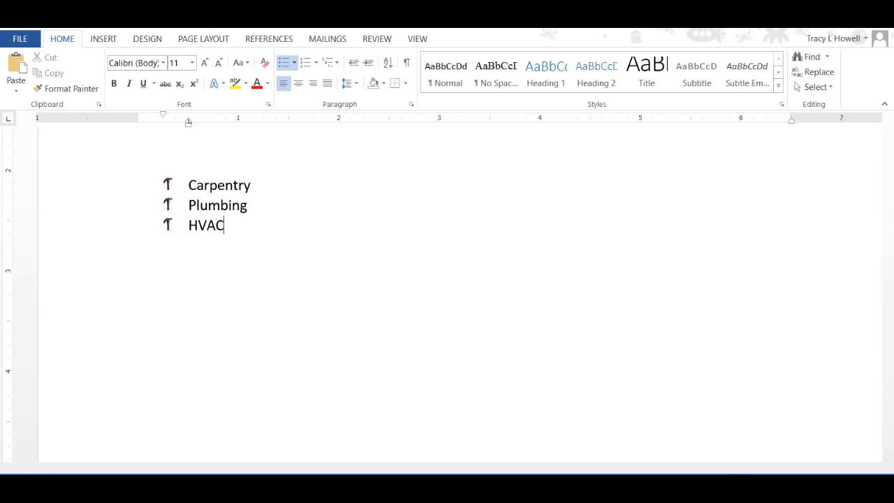
text( repair)
key(Return)
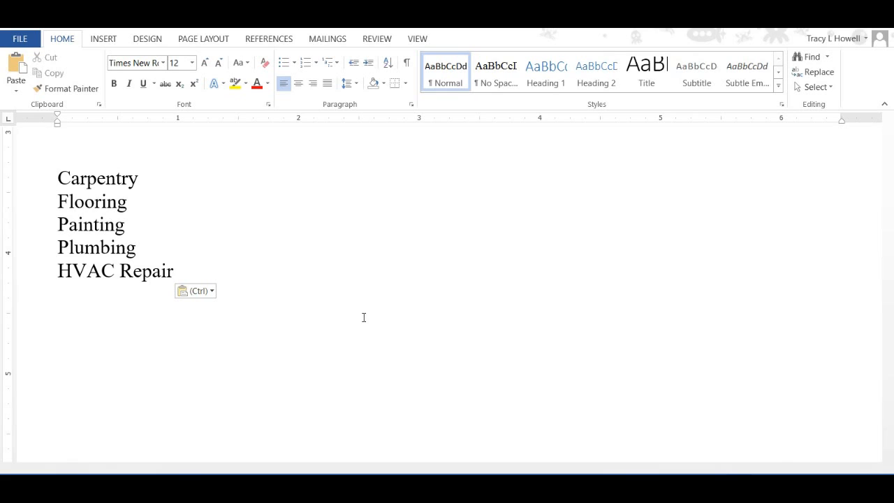
- Browse the Wingdings symbols available as a new bullet character for the plain Carpentry to HVAC Repair list, without applying one
drag(57, 177, 222, 270)
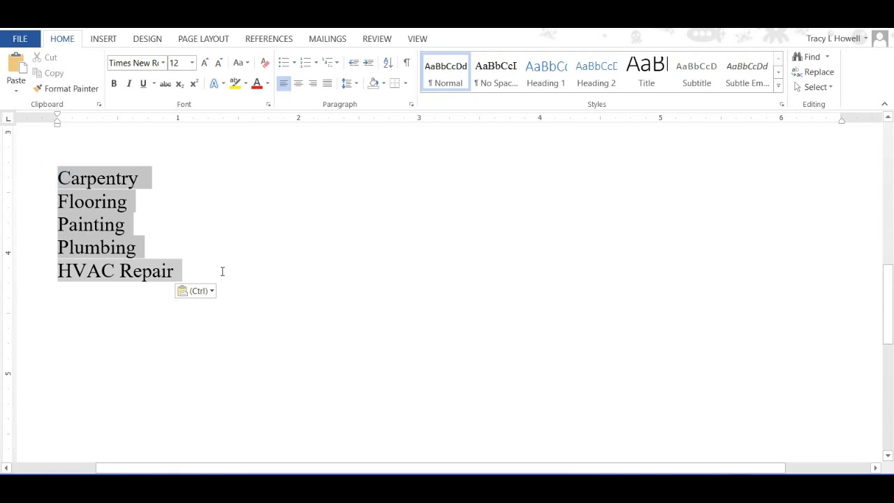
click(293, 62)
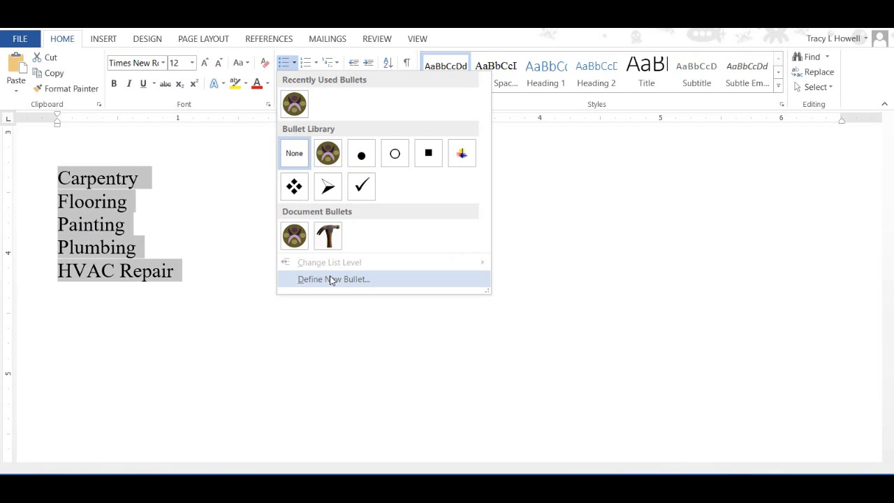
click(330, 278)
click(405, 160)
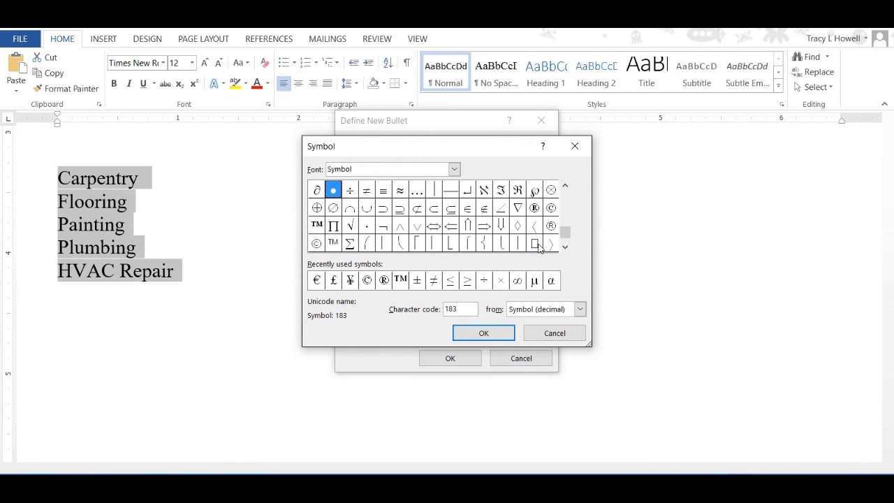
click(454, 169)
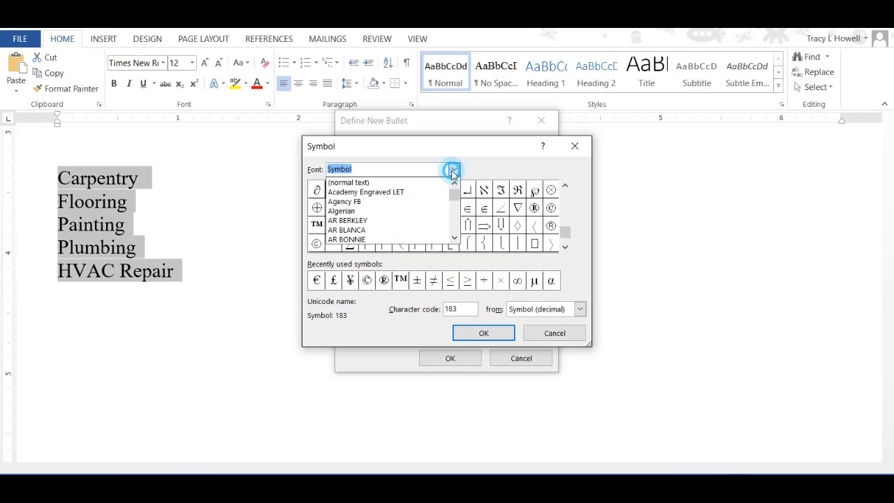
drag(459, 224, 460, 225)
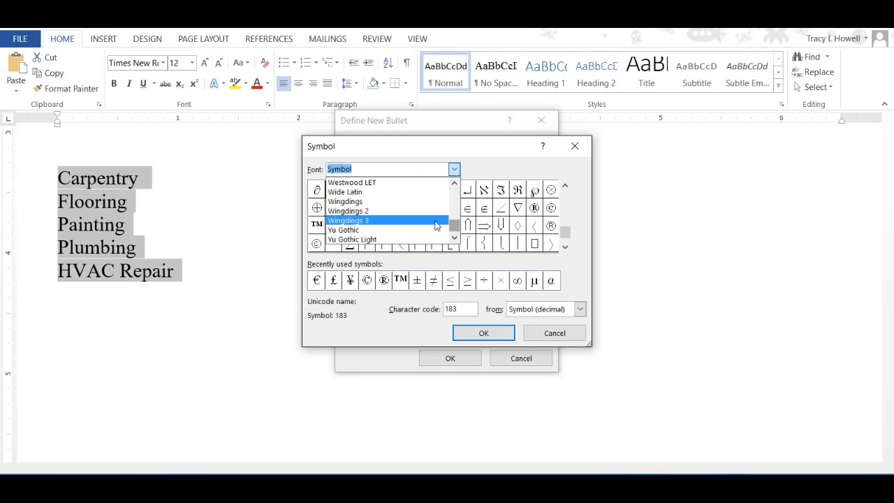
click(359, 202)
drag(564, 237, 565, 204)
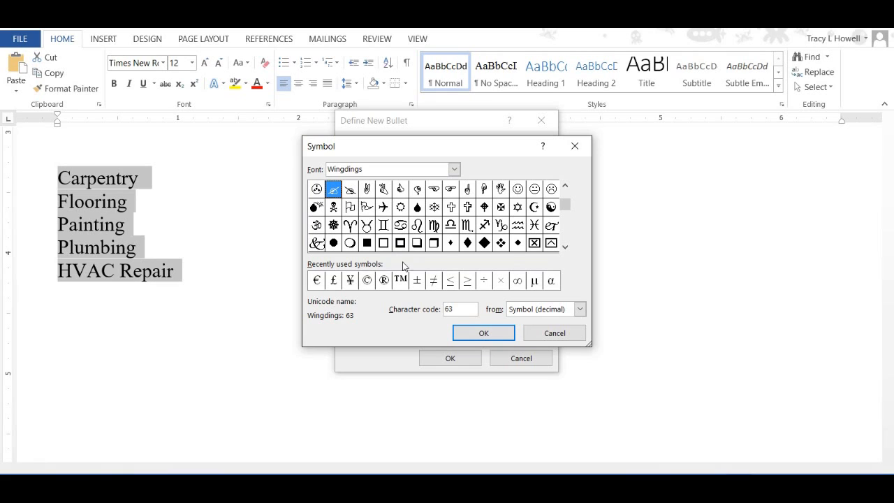
click(551, 333)
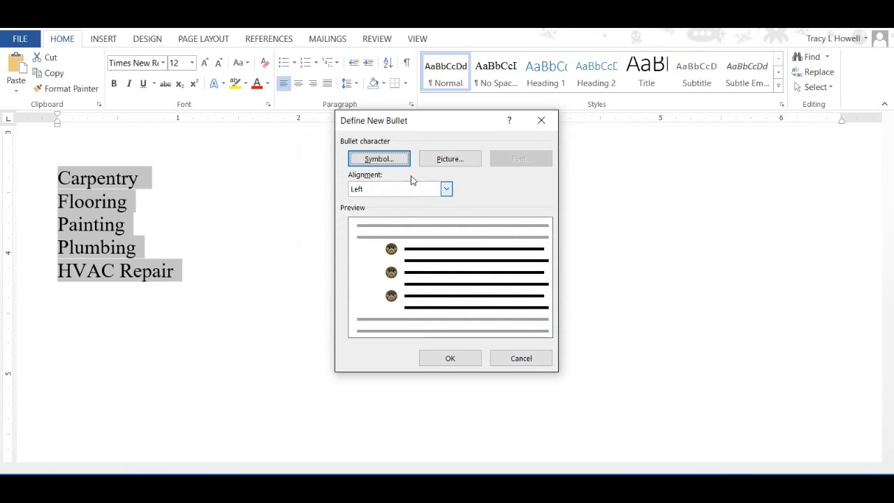
click(521, 359)
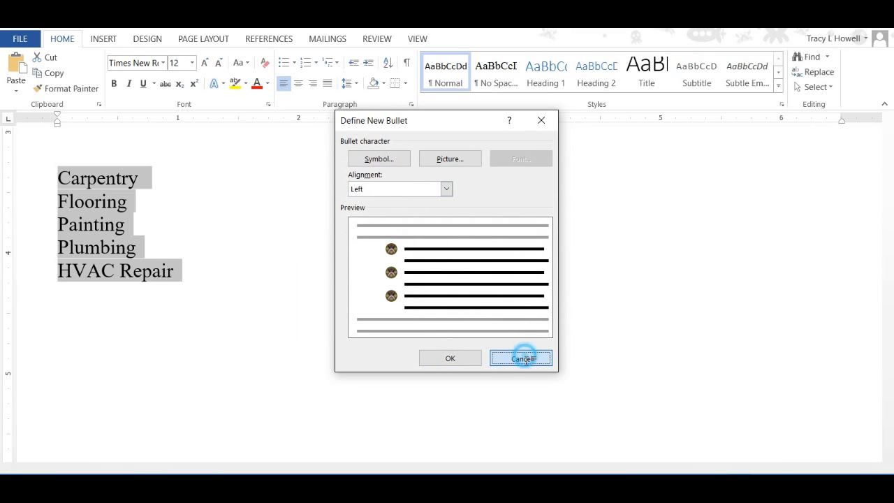
- Place the insertion point before Carpentry in the plain list and enable the Developer tab in the ribbon customization options
click(59, 178)
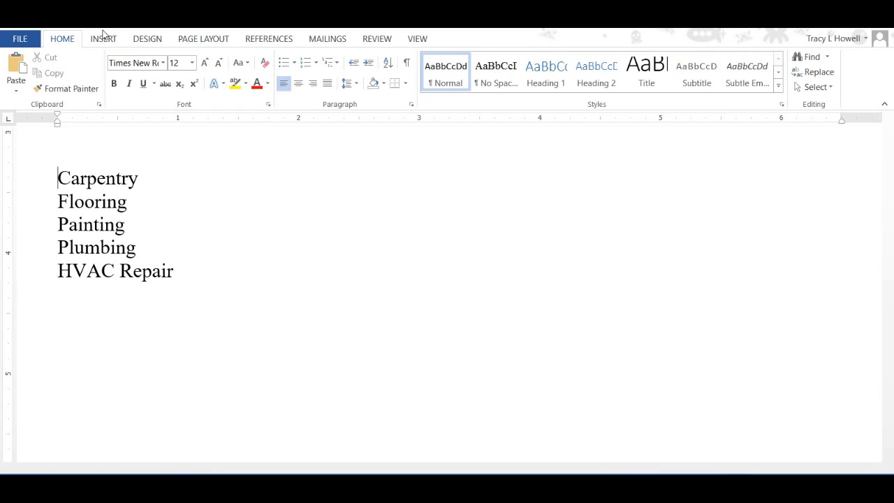
click(19, 38)
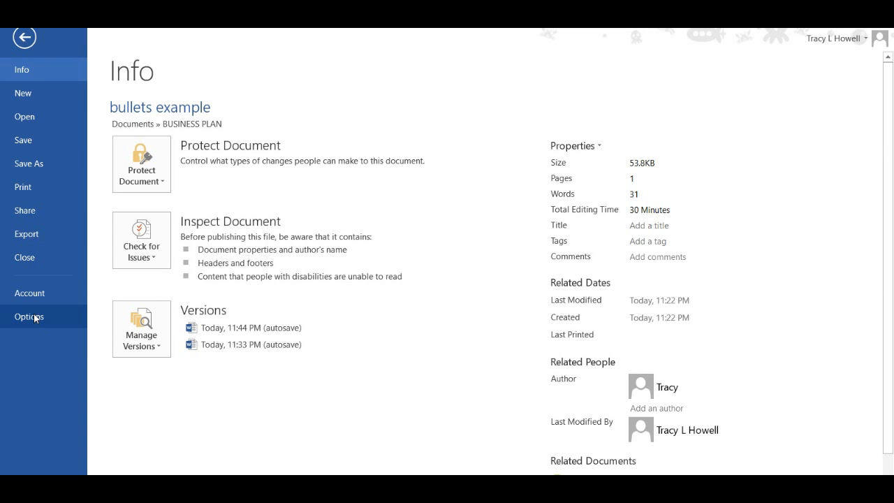
click(33, 317)
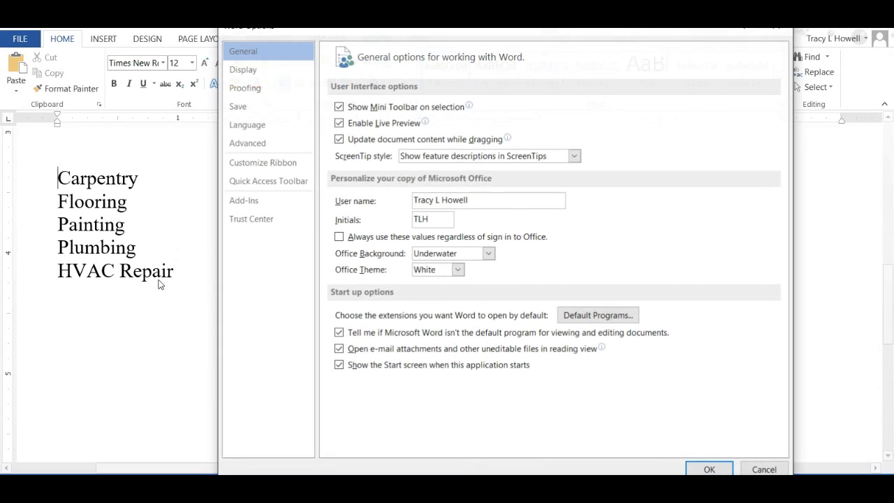
click(264, 166)
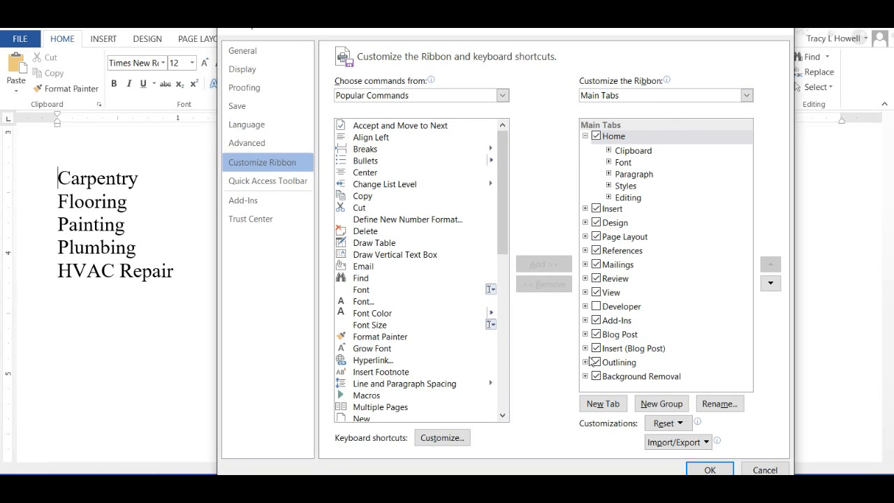
click(596, 308)
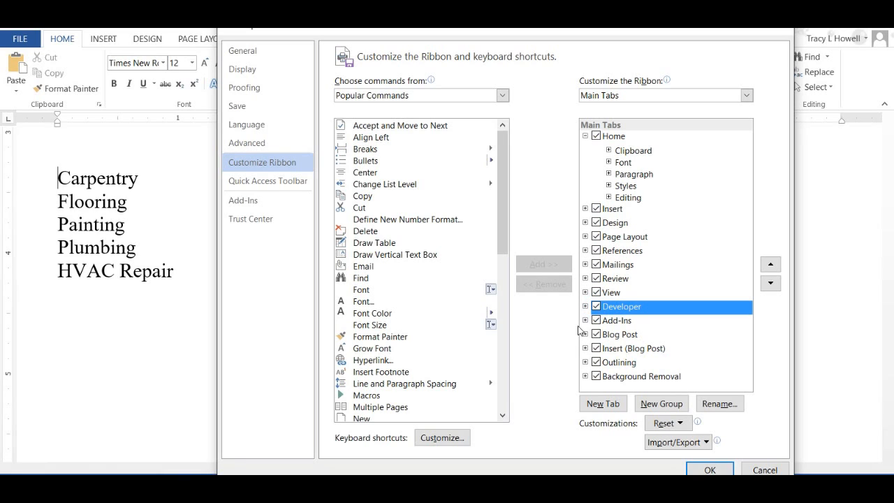
click(709, 469)
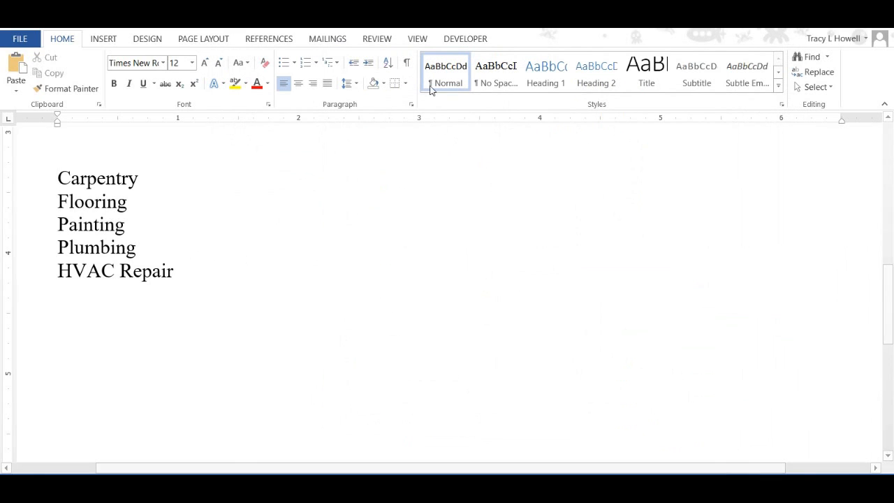
- Insert a check box content control before Carpentry and test it by checking and unchecking it
click(454, 41)
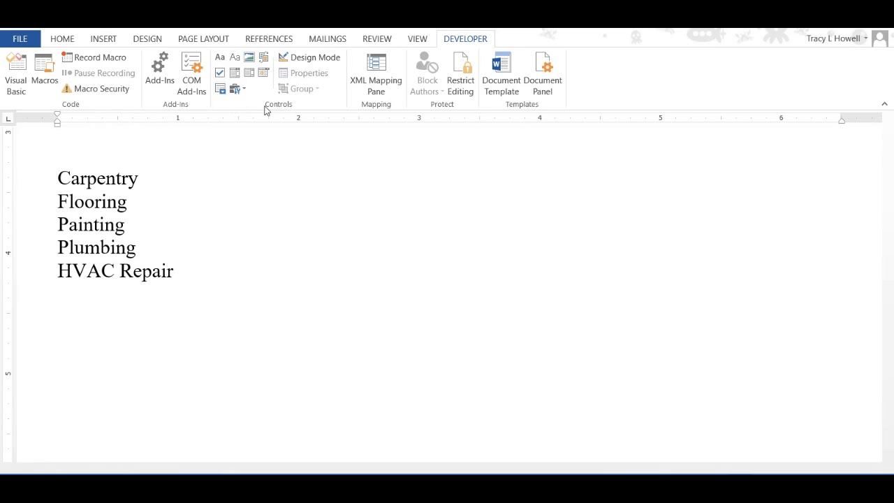
click(220, 74)
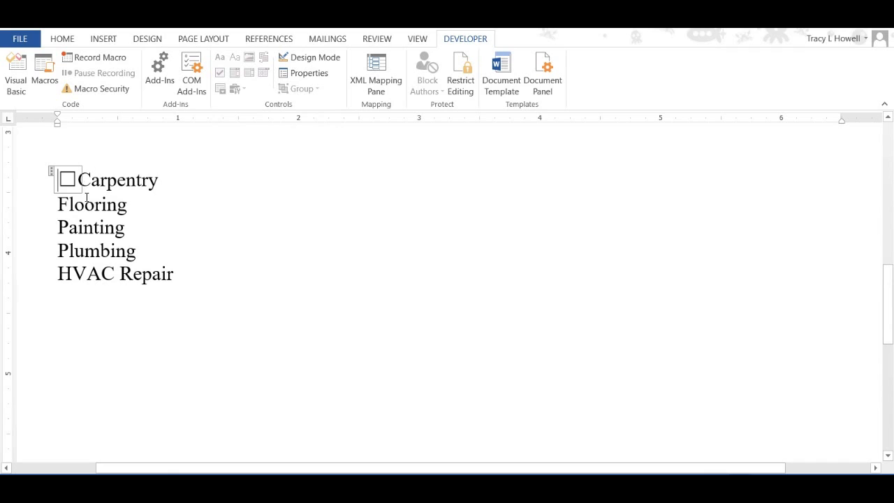
click(68, 179)
click(138, 204)
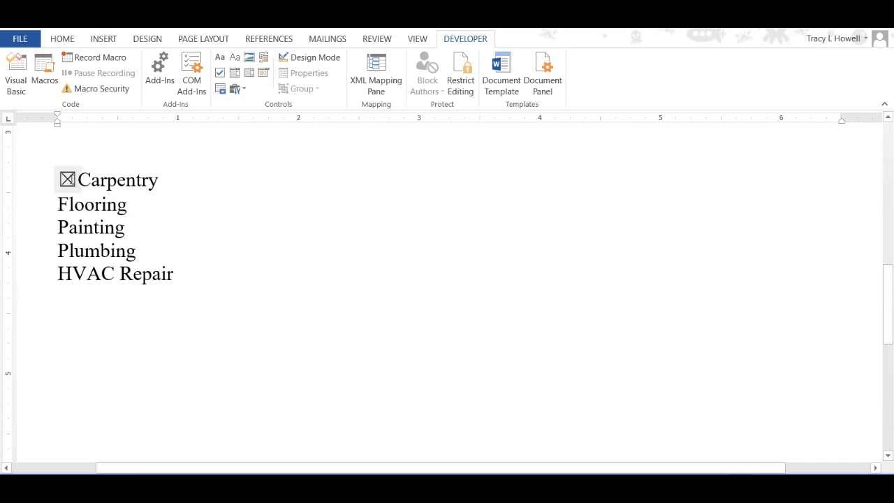
click(68, 179)
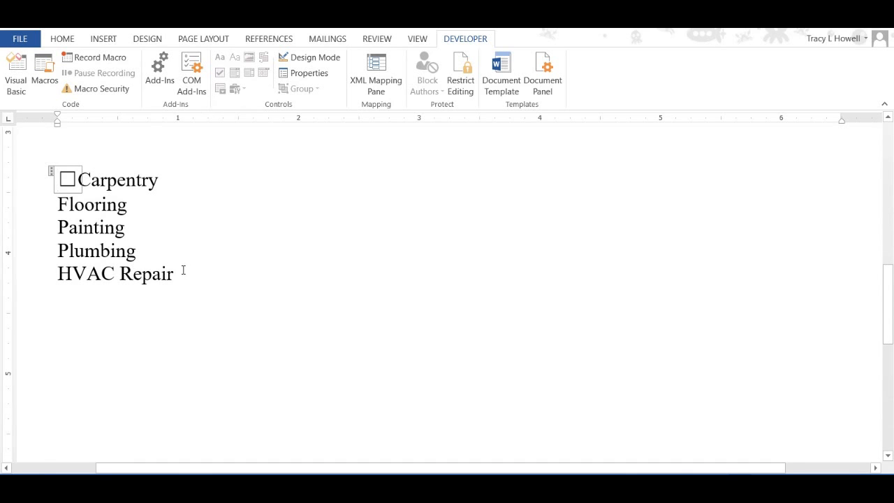
- Review the picture-bulleted training list and the bullet styles available in the bullet library and the document
scroll(178, 262, up, 5)
scroll(177, 261, up, 4)
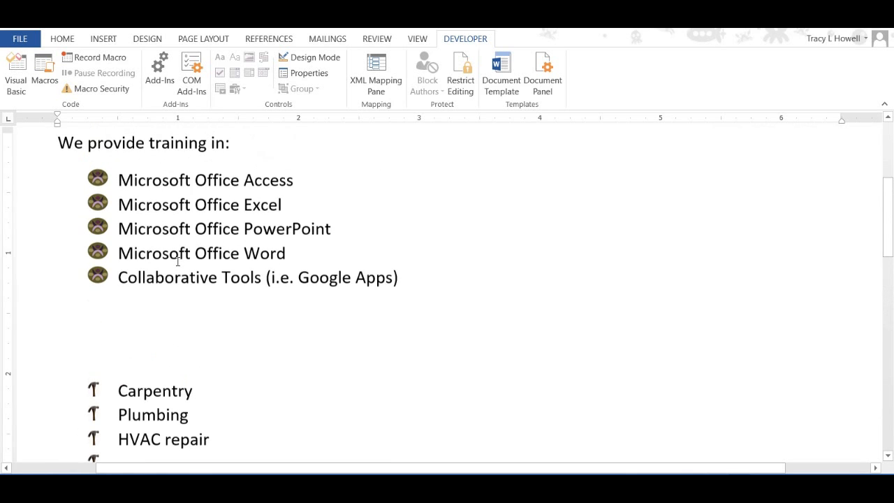
click(61, 37)
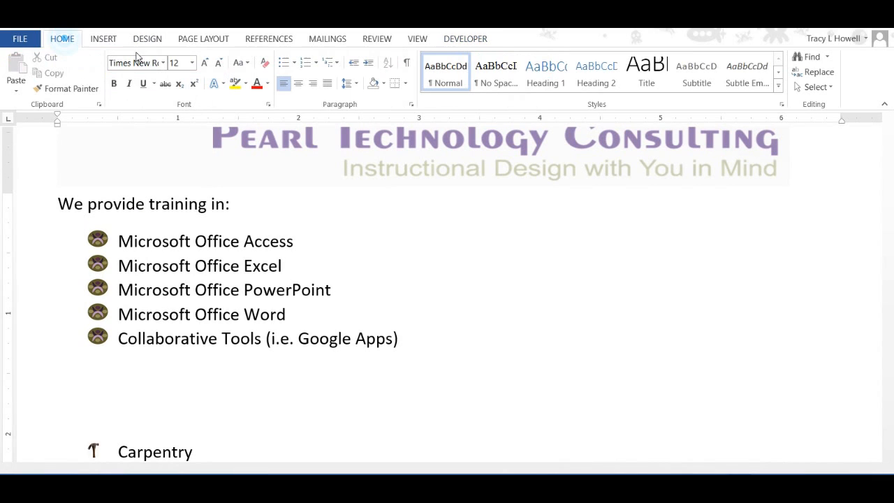
click(294, 62)
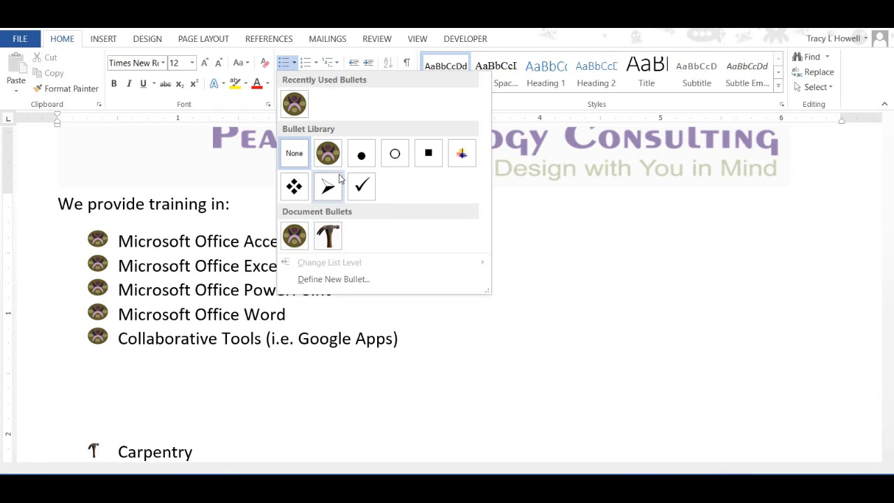
click(284, 400)
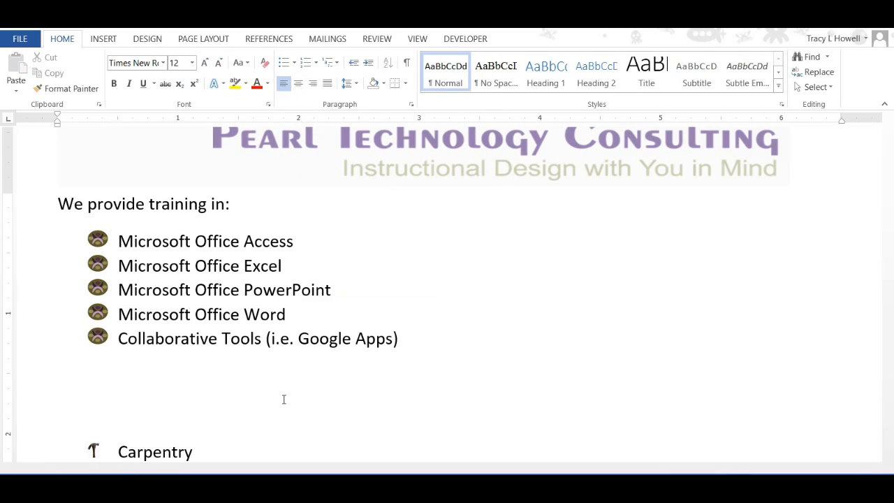